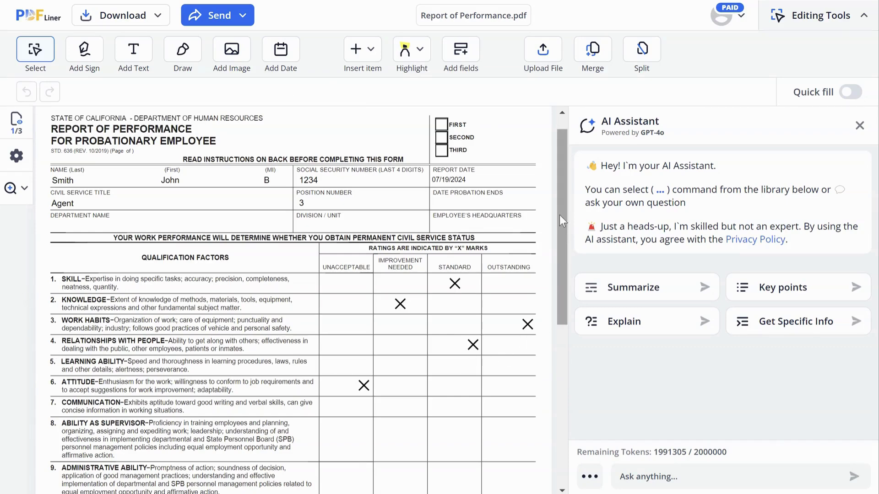
left_click_drag(563, 229, 575, 381)
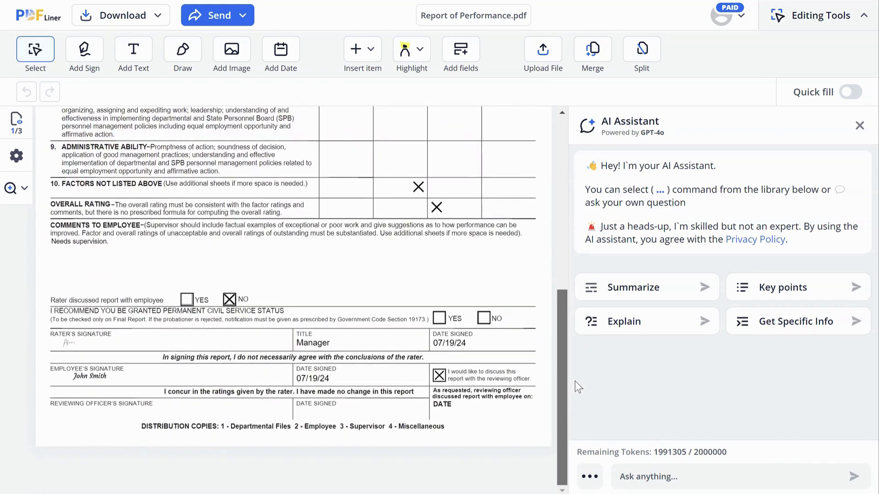
left_click_drag(581, 440, 565, 209)
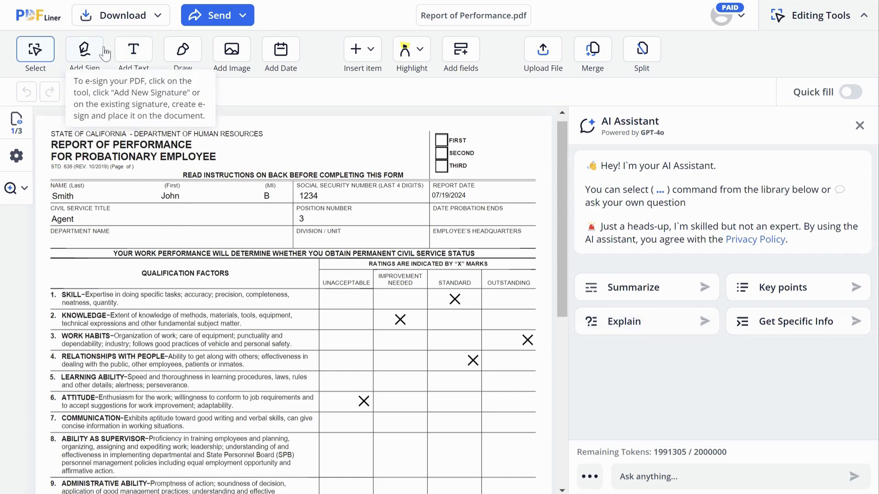
left_click(217, 19)
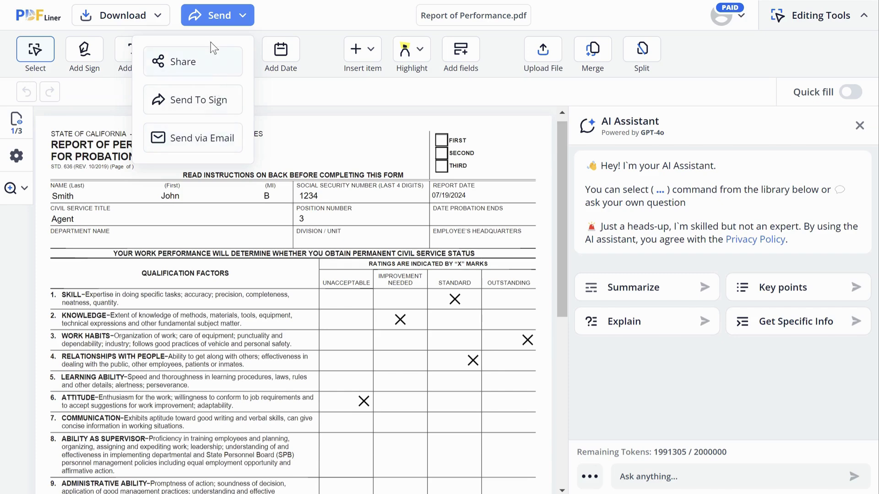
left_click(209, 23)
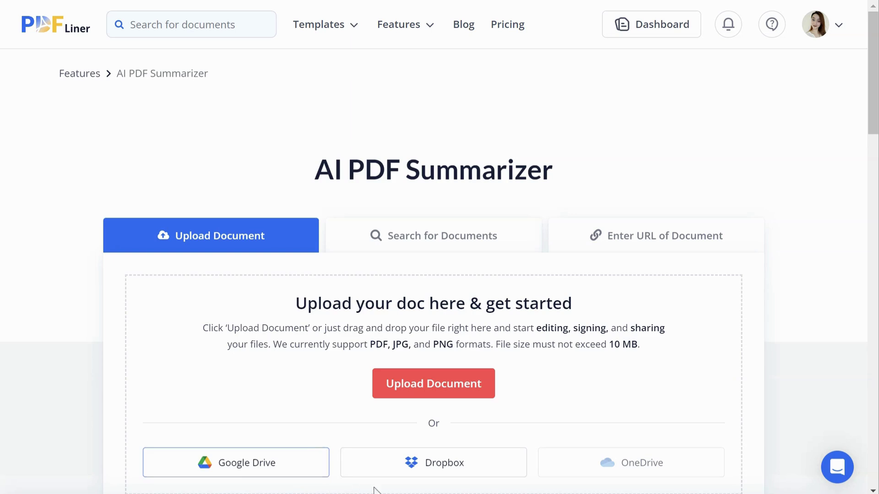
Upload the DRR Project Quarterly Report Q3 2016 and start chatting with it
left_click(460, 392)
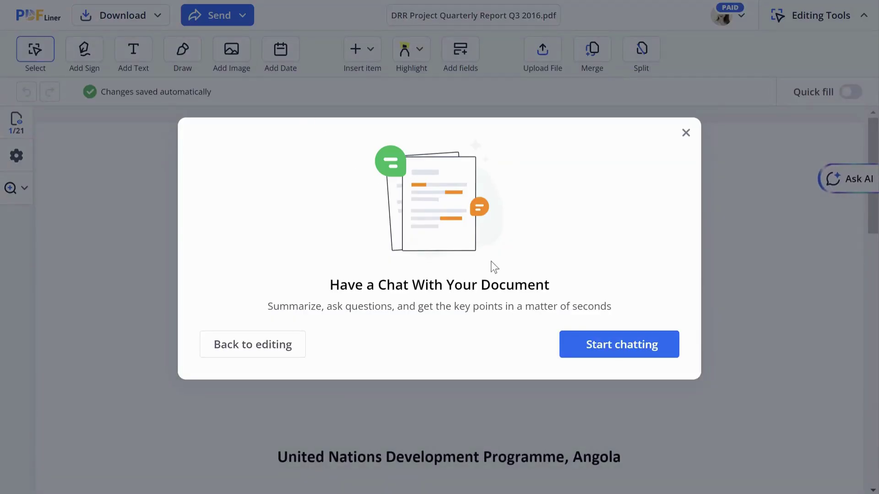
left_click(569, 362)
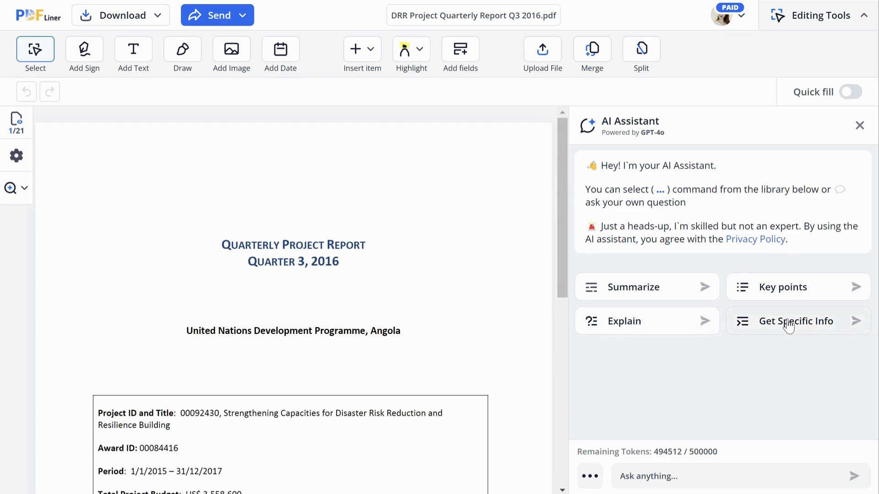
Ask the AI Assistant to summarize the DRR quarterly report
left_click(657, 289)
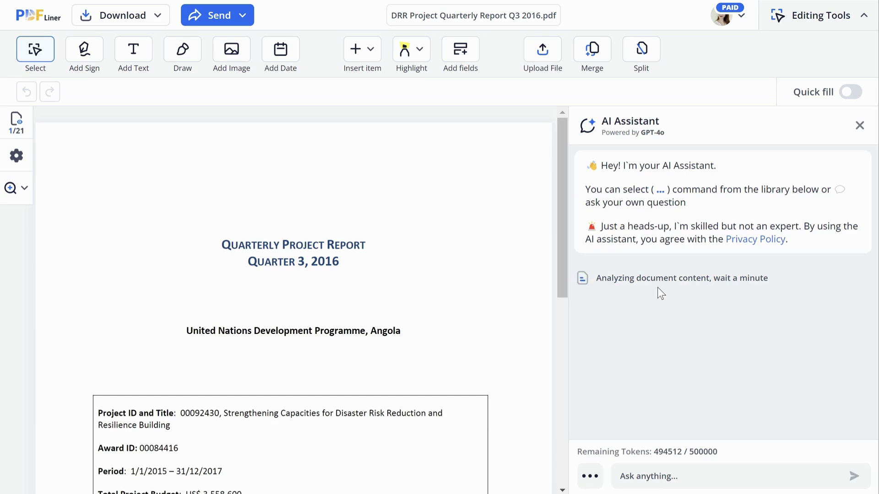
left_click(658, 288)
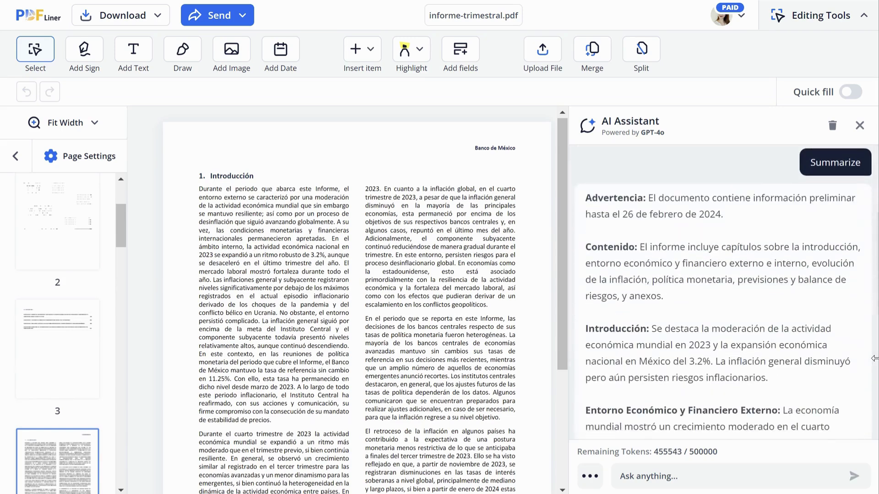
scroll(755, 323, "down", 2)
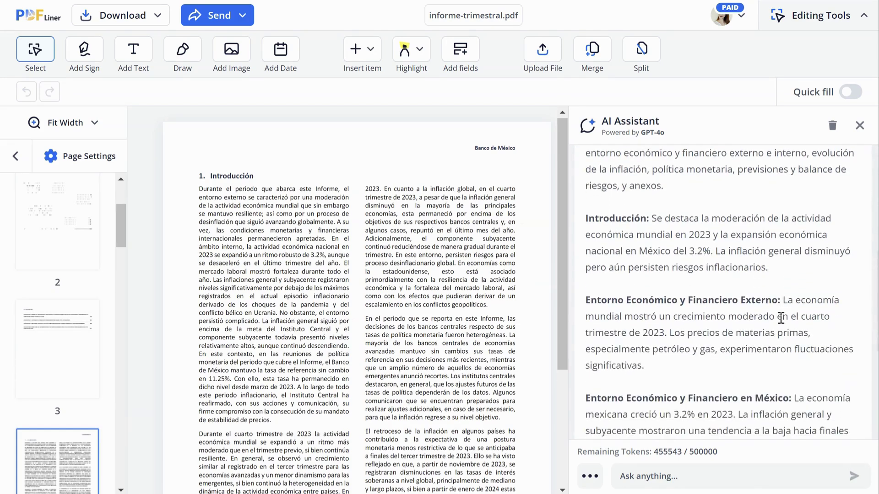
scroll(818, 200, "down", 2)
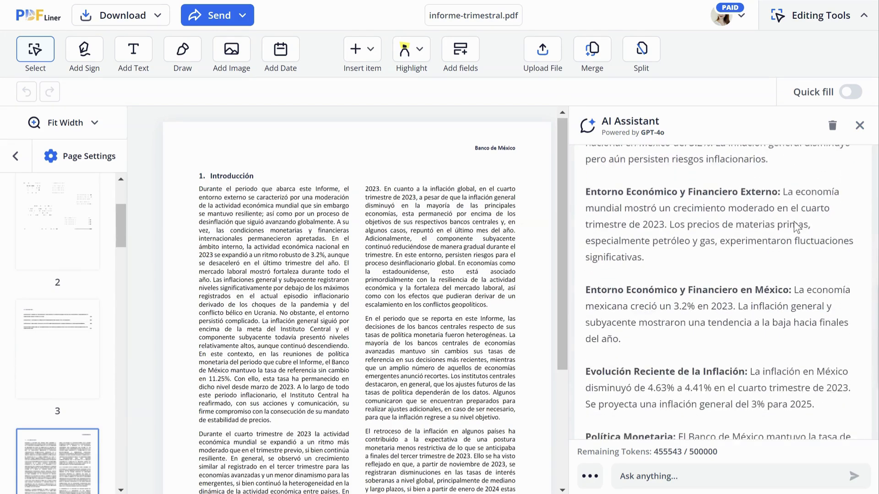
scroll(792, 223, "down", 1)
type("Translate to English")
Send the 'Translate to English' request for the Spanish report's summary
key("Return")
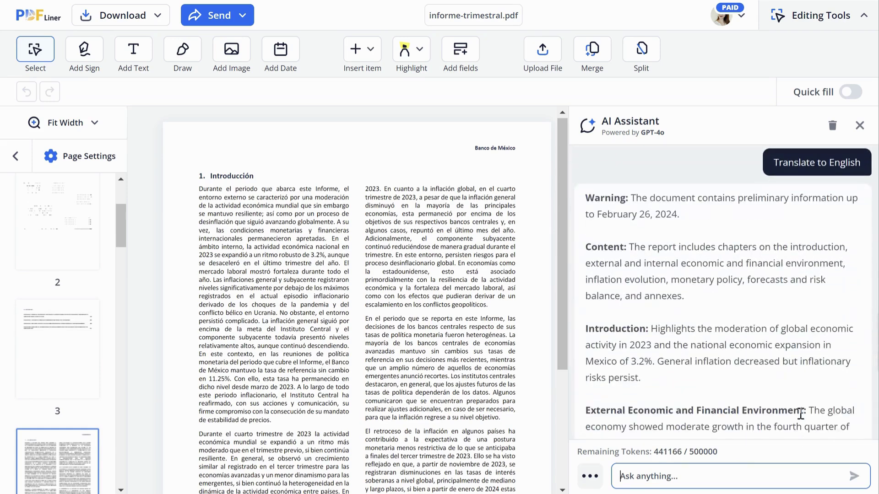
scroll(799, 414, "down", 2)
scroll(799, 414, "down", 1)
scroll(800, 414, "down", 2)
scroll(800, 414, "down", 2)
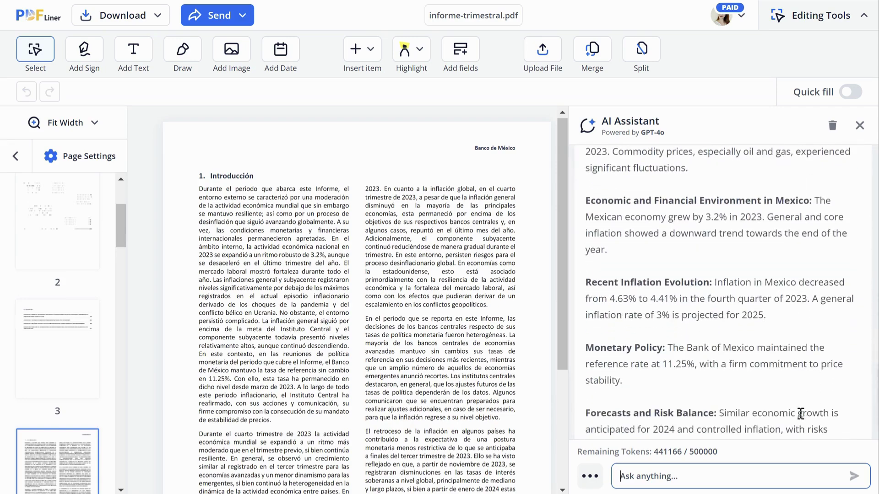
scroll(800, 414, "down", 2)
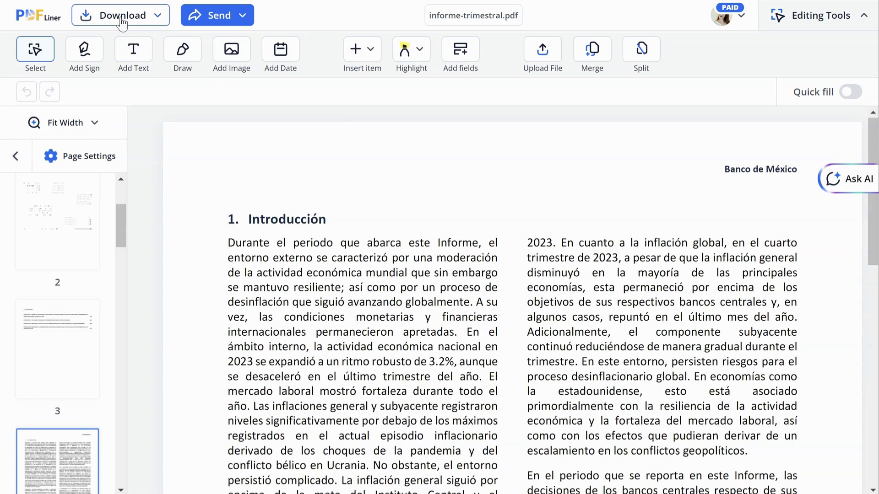
Show the Share, Send To Sign and Send via Email options for the report
left_click(123, 23)
left_click(220, 19)
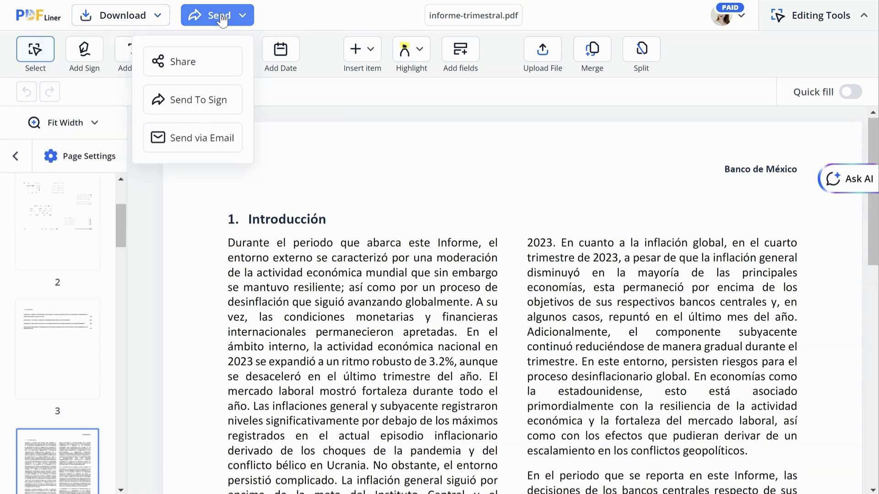